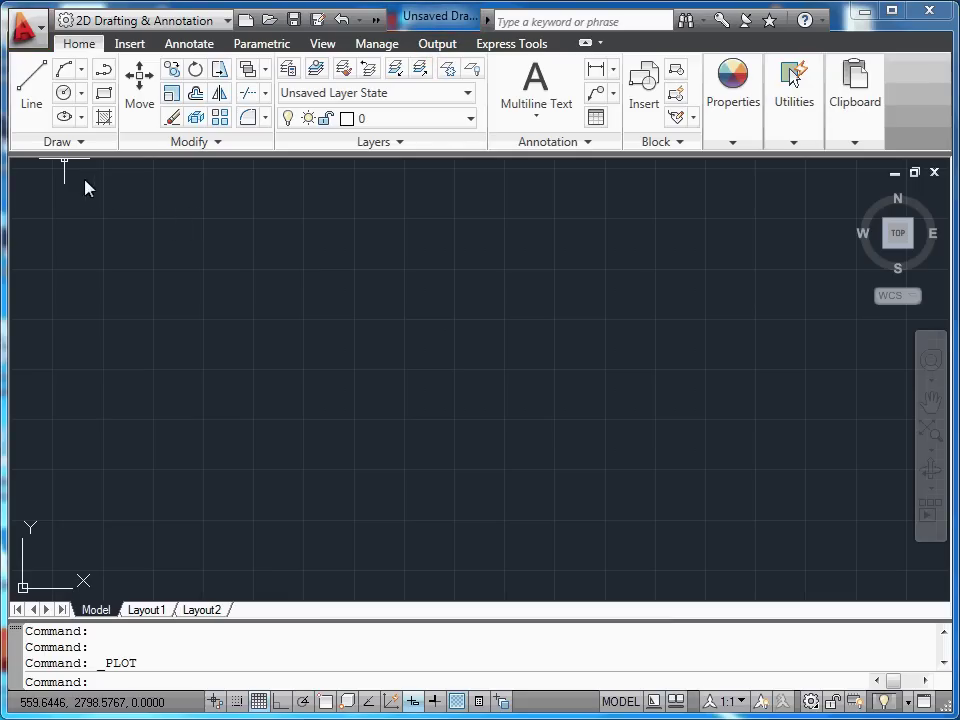
Set the drawing's insertion scale units to Millimeters in Drawing Units
left_click(30, 48)
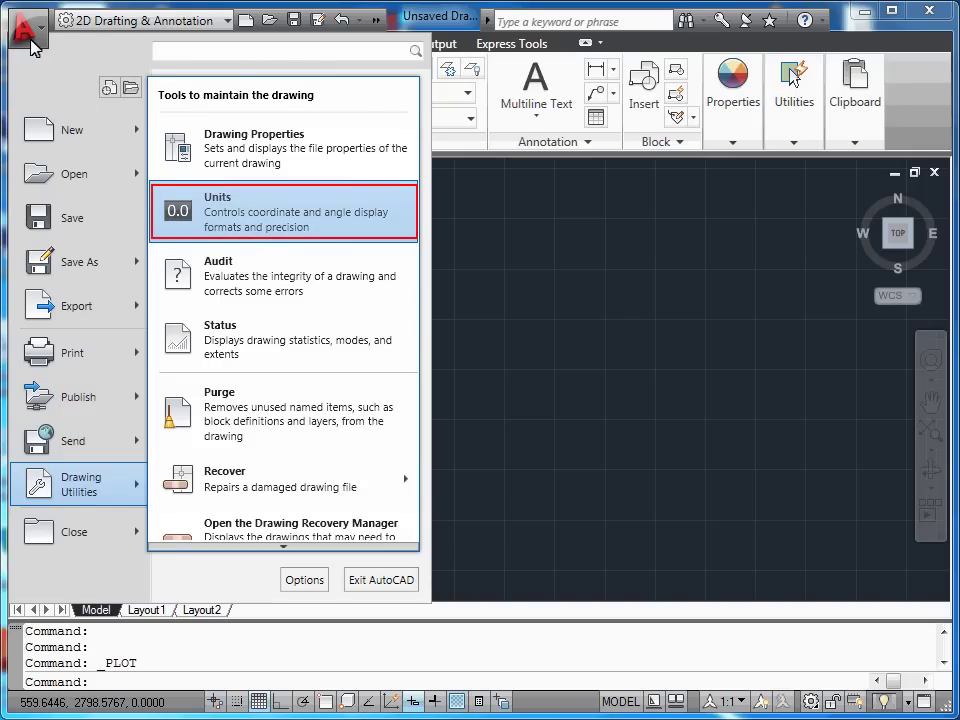
left_click(226, 224)
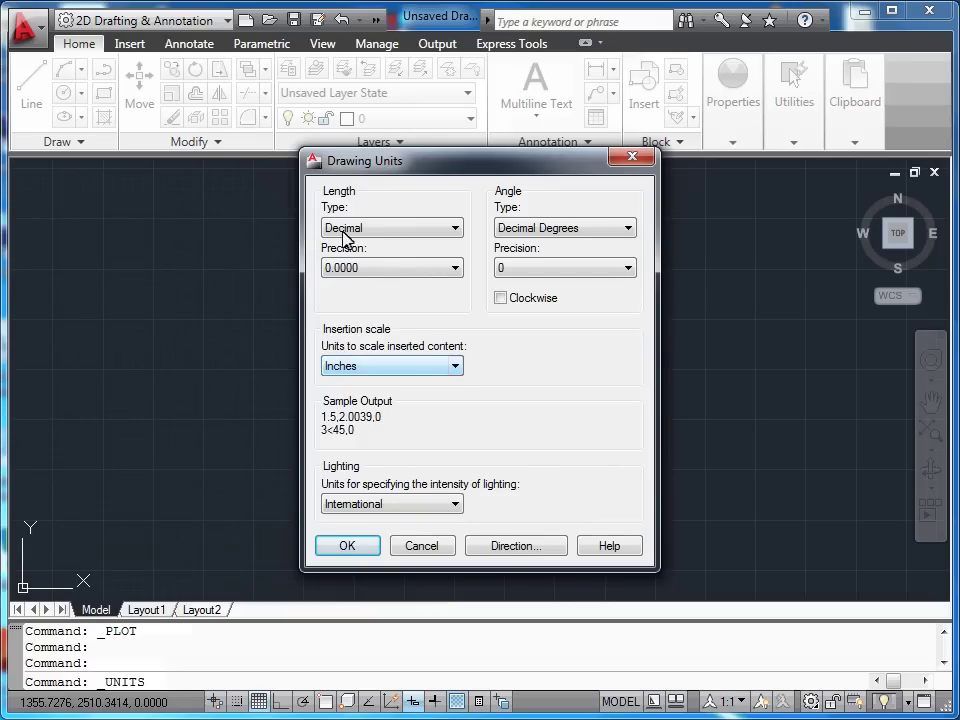
left_click(452, 367)
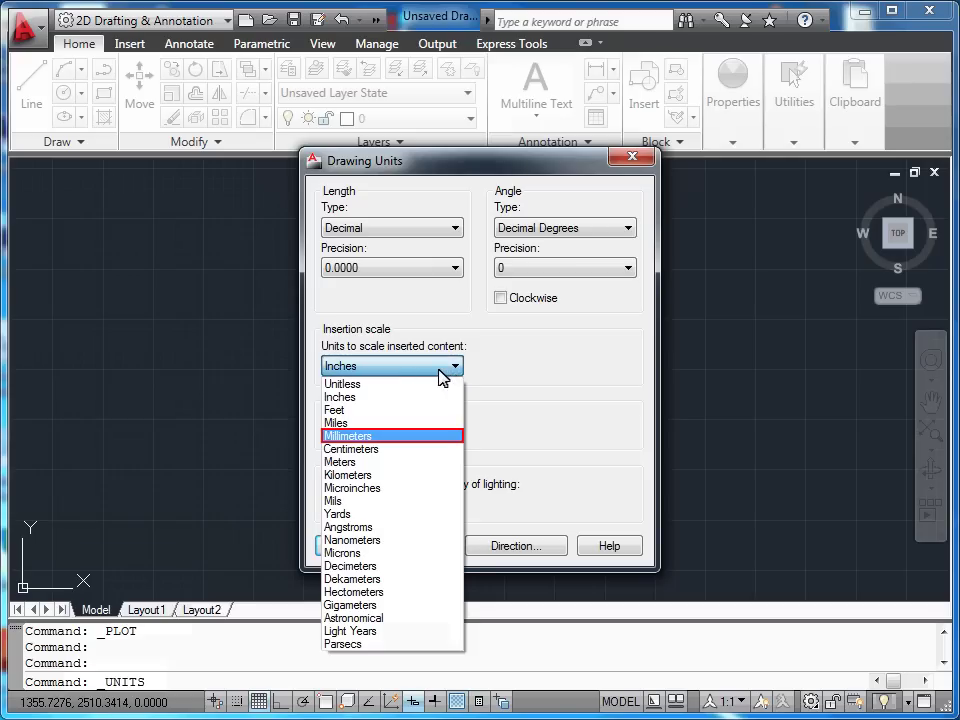
left_click(404, 437)
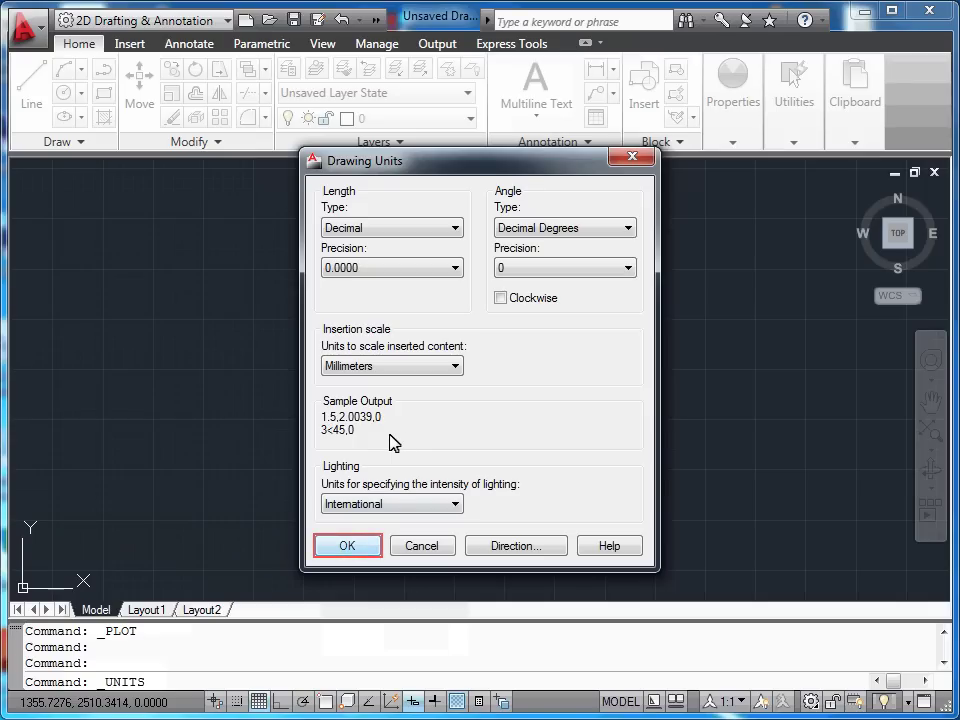
left_click(347, 546)
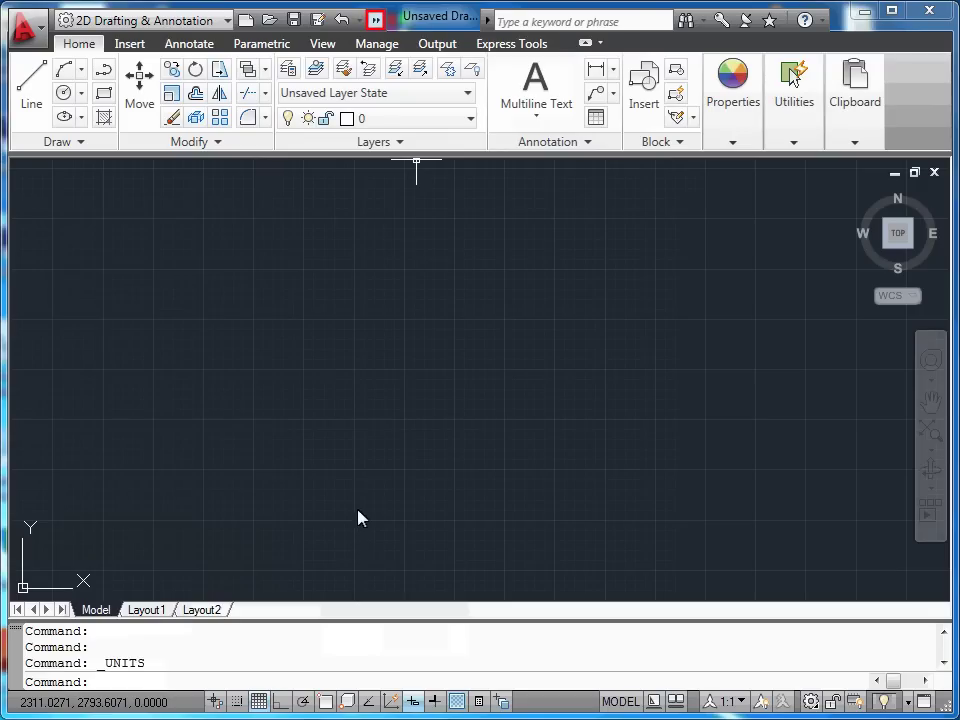
left_click(375, 19)
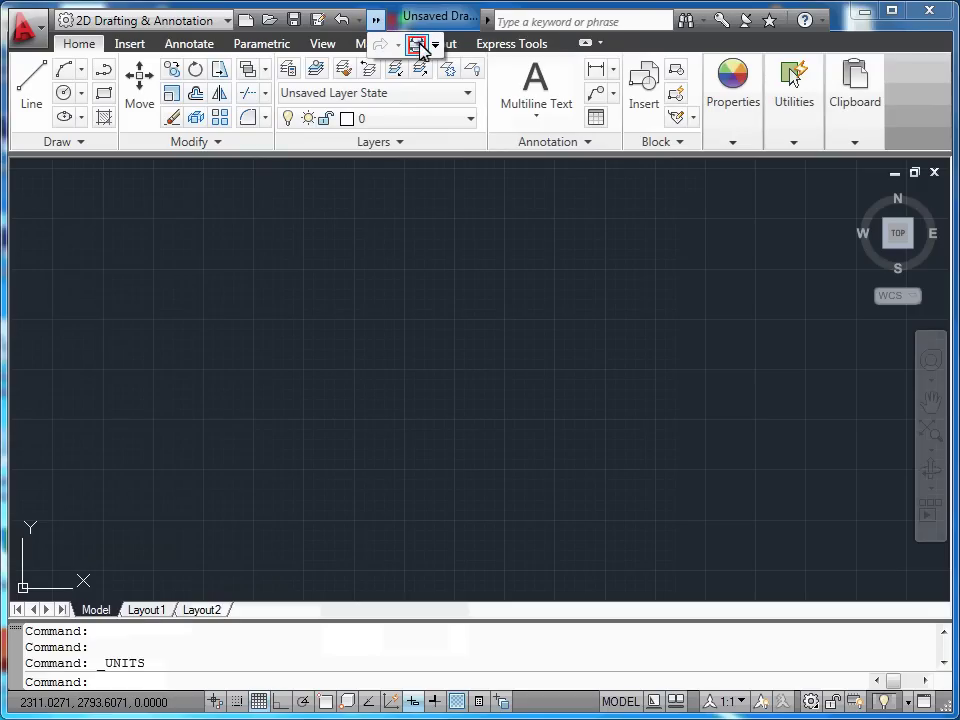
left_click(416, 46)
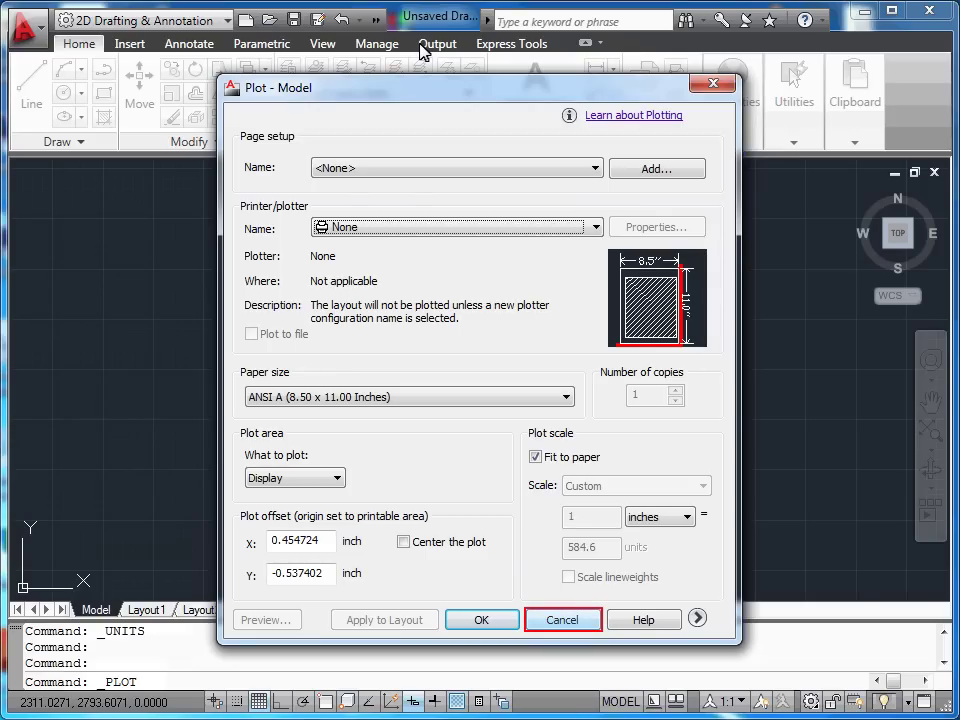
left_click(562, 620)
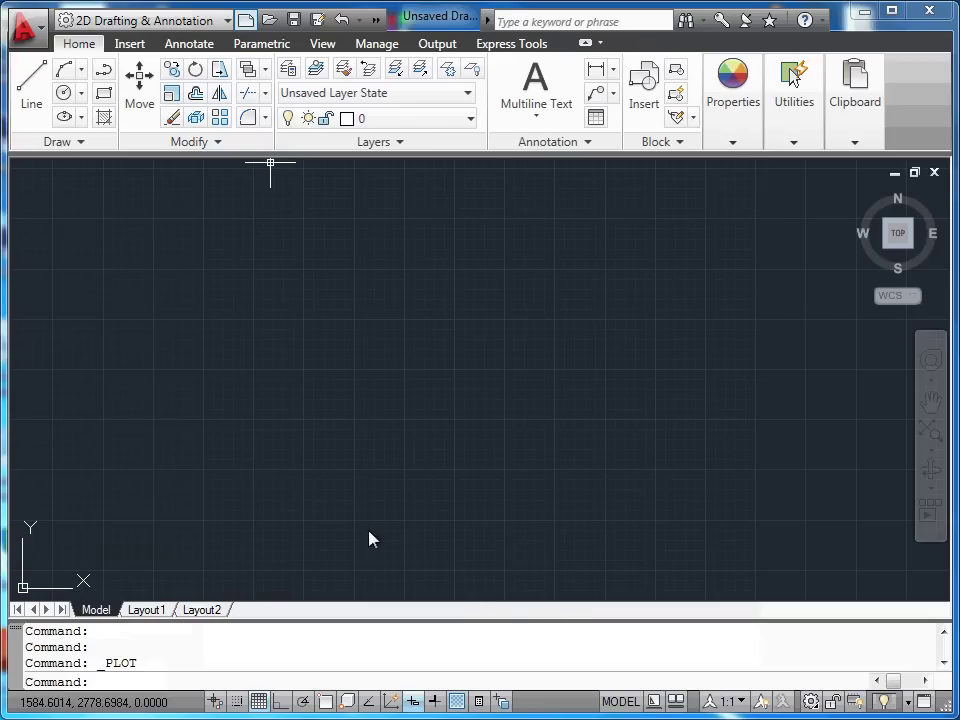
Create the new drawing Drawing2 from the acadiso template
left_click(245, 20)
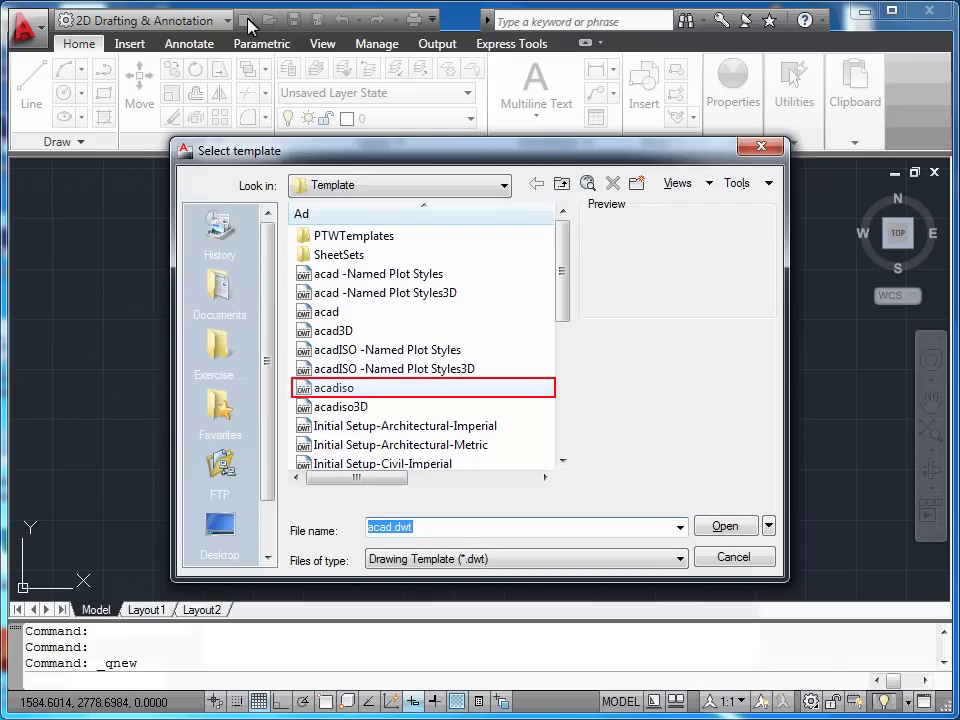
left_click(347, 397)
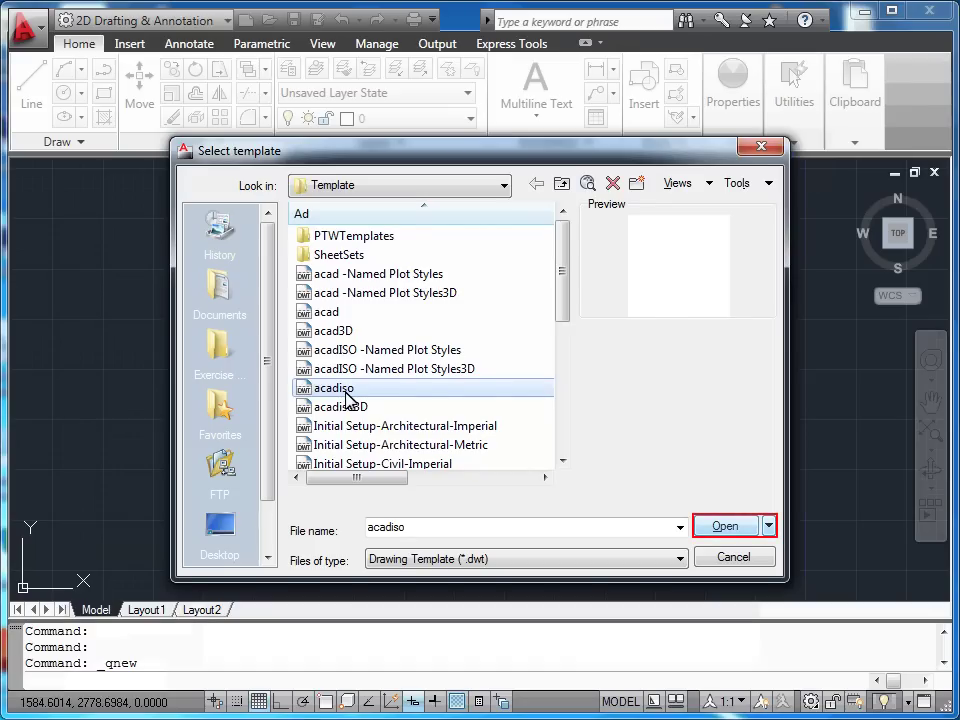
left_click(724, 527)
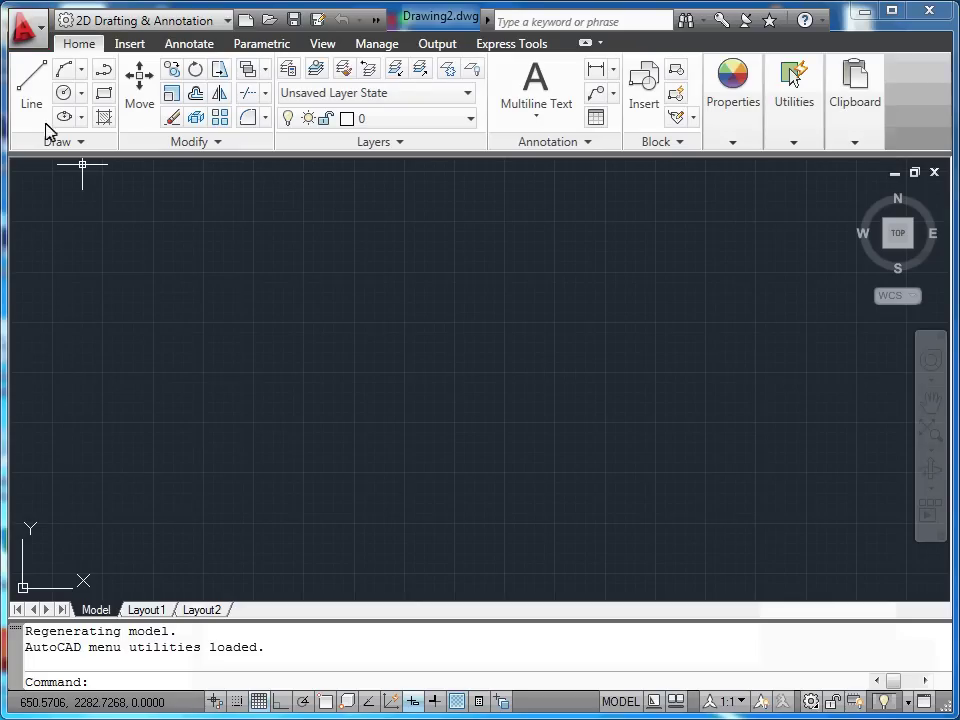
left_click(42, 52)
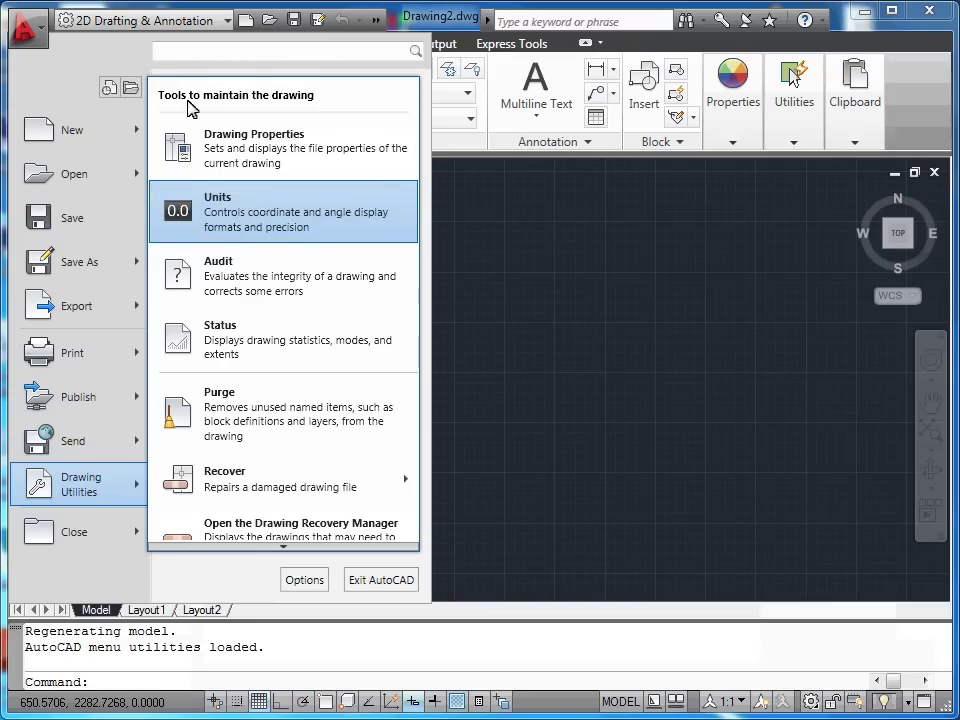
left_click(222, 222)
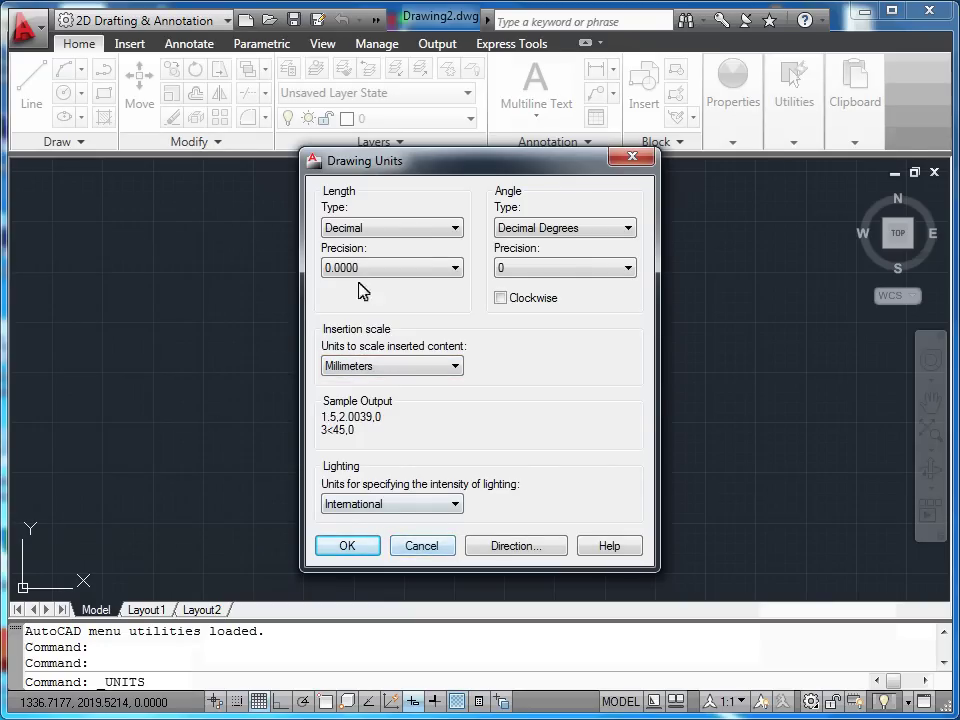
left_click(421, 546)
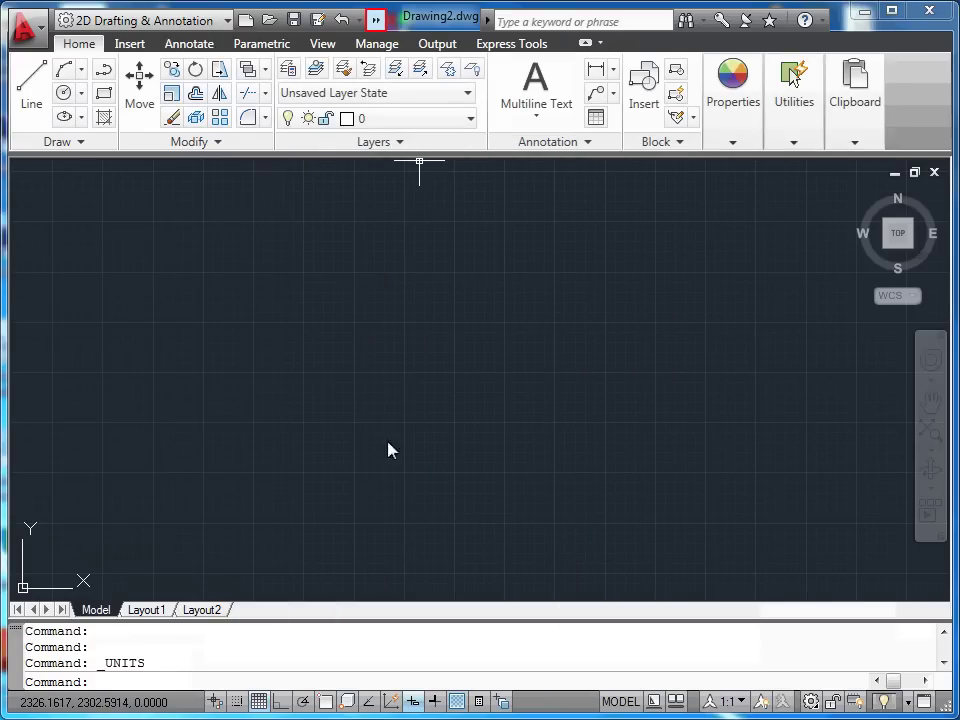
left_click(375, 20)
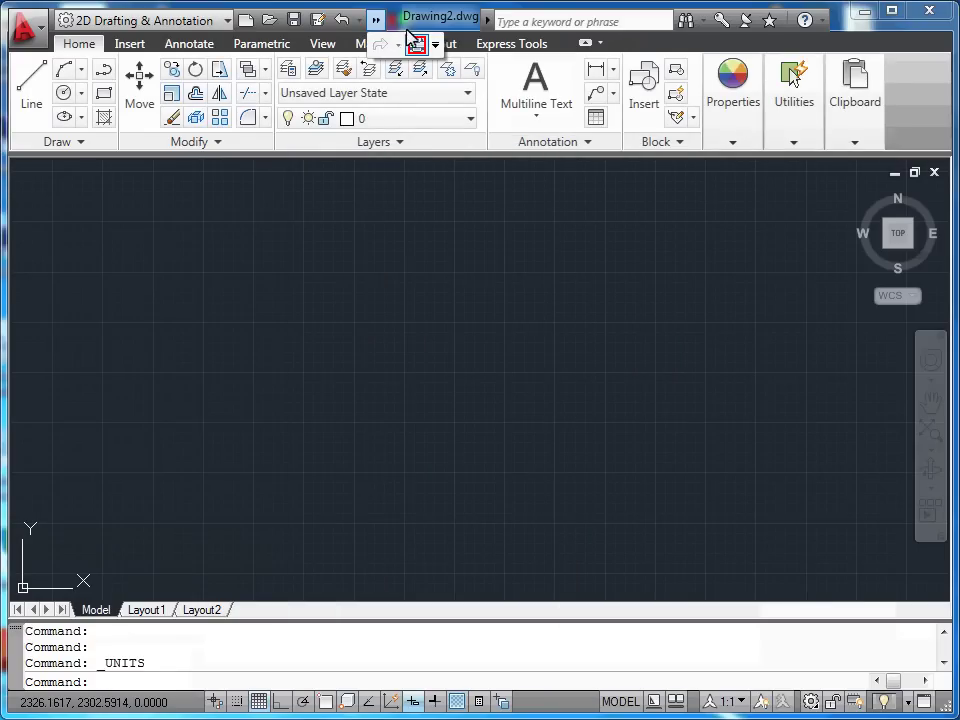
left_click(418, 46)
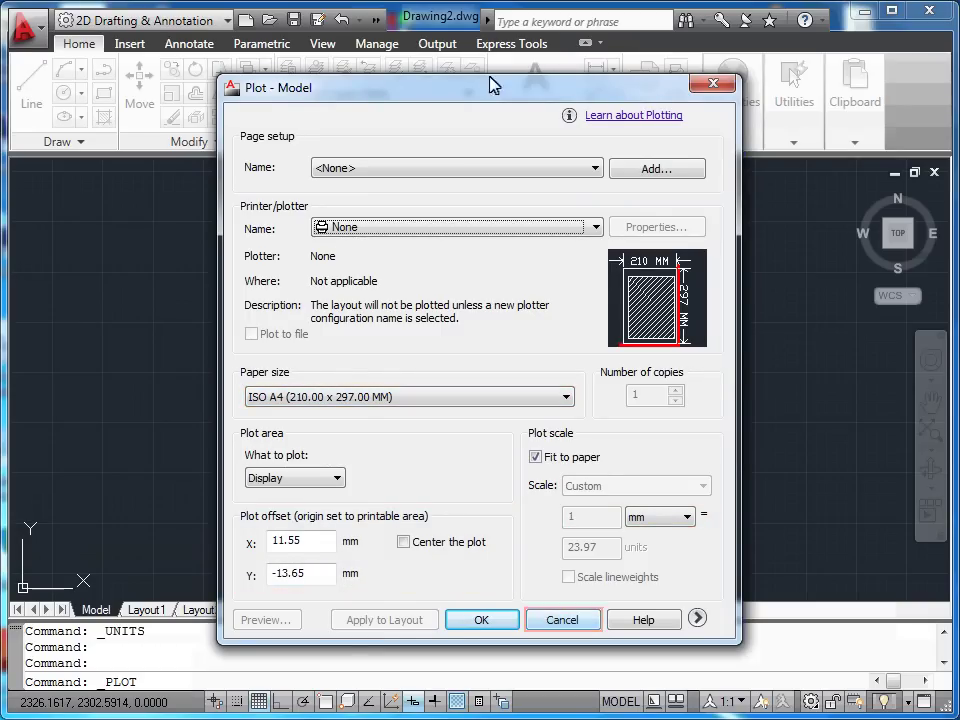
left_click(588, 620)
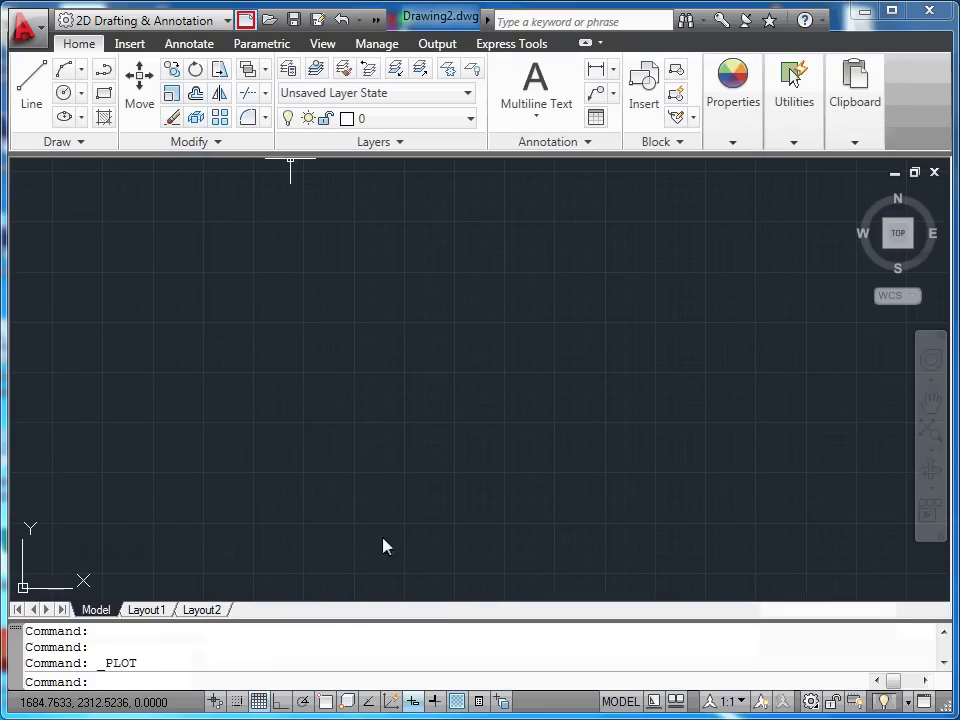
left_click(245, 20)
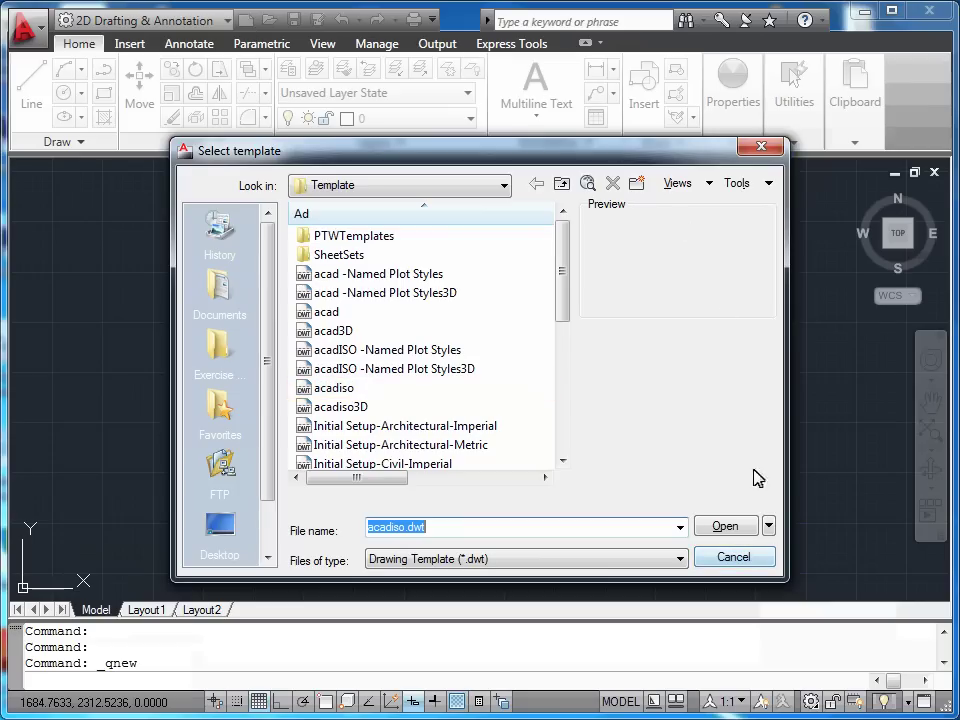
left_click(760, 568)
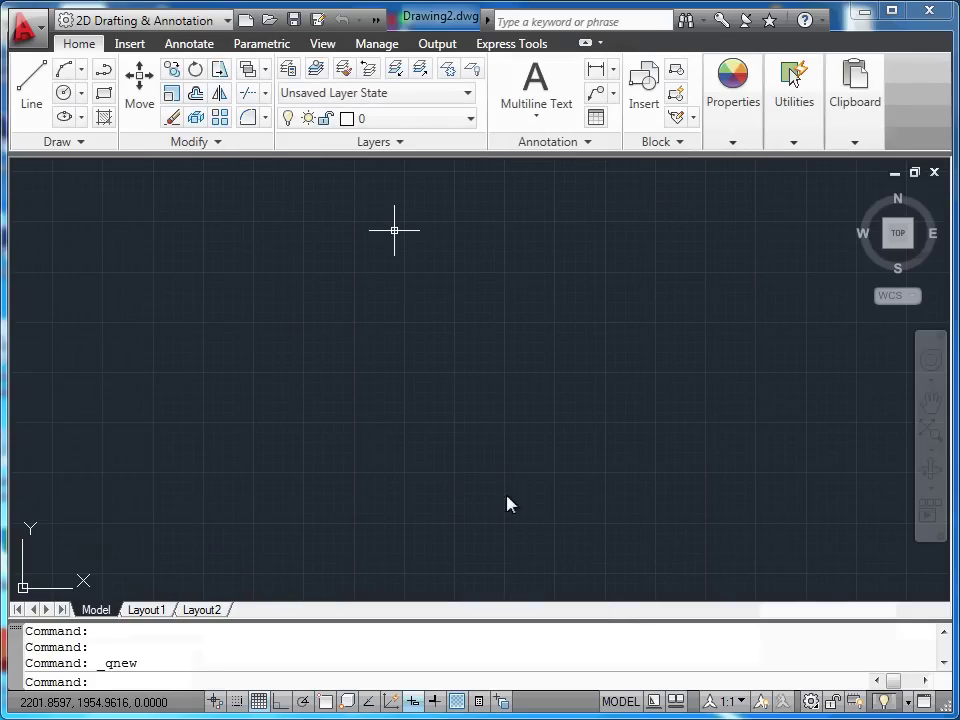
In Options, set acadiso.dwt as the Default Template File Name for QNEW
right_click(396, 238)
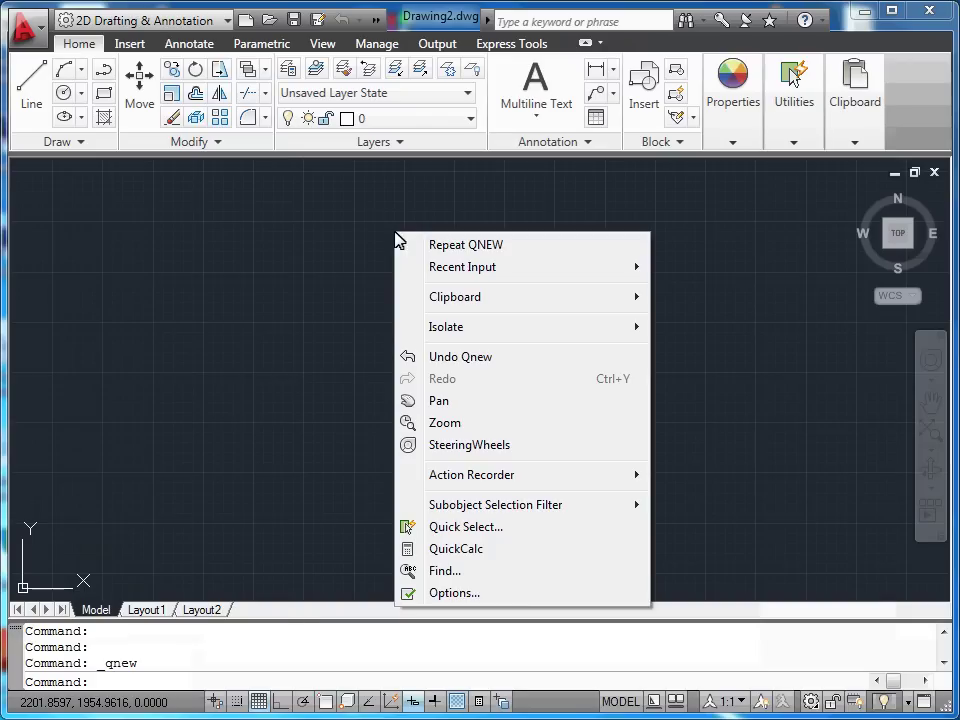
left_click(476, 593)
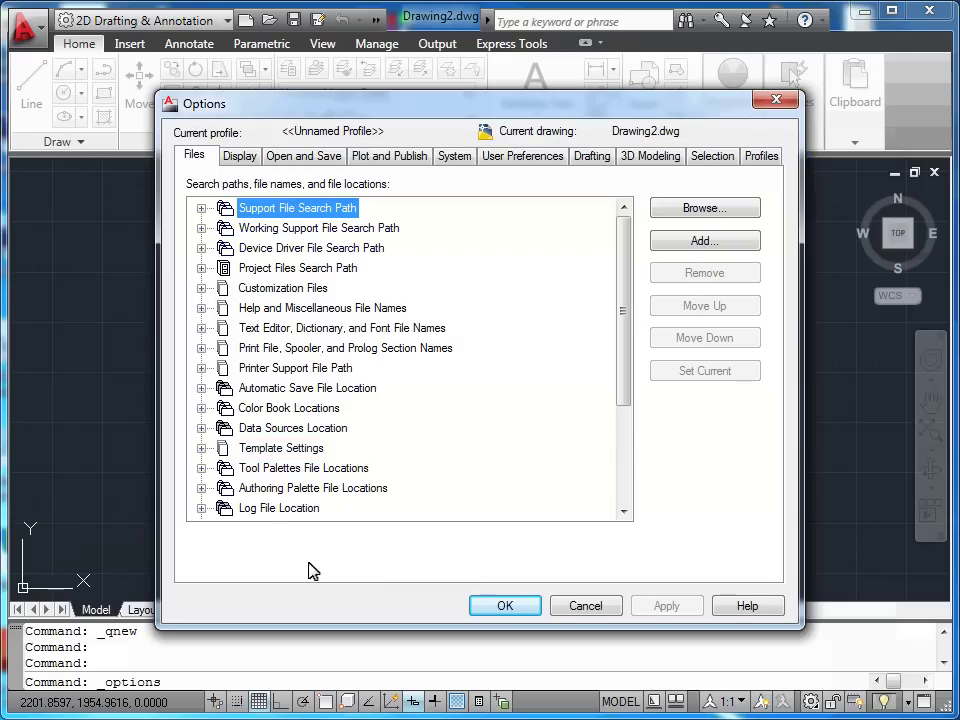
left_click(201, 448)
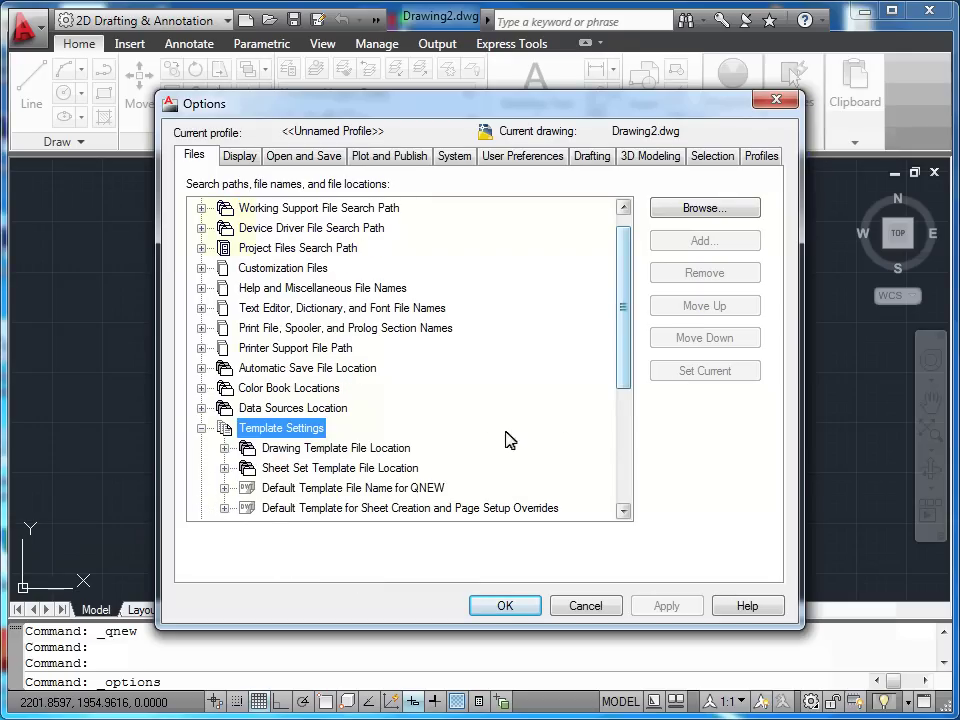
left_click_drag(624, 385, 632, 418)
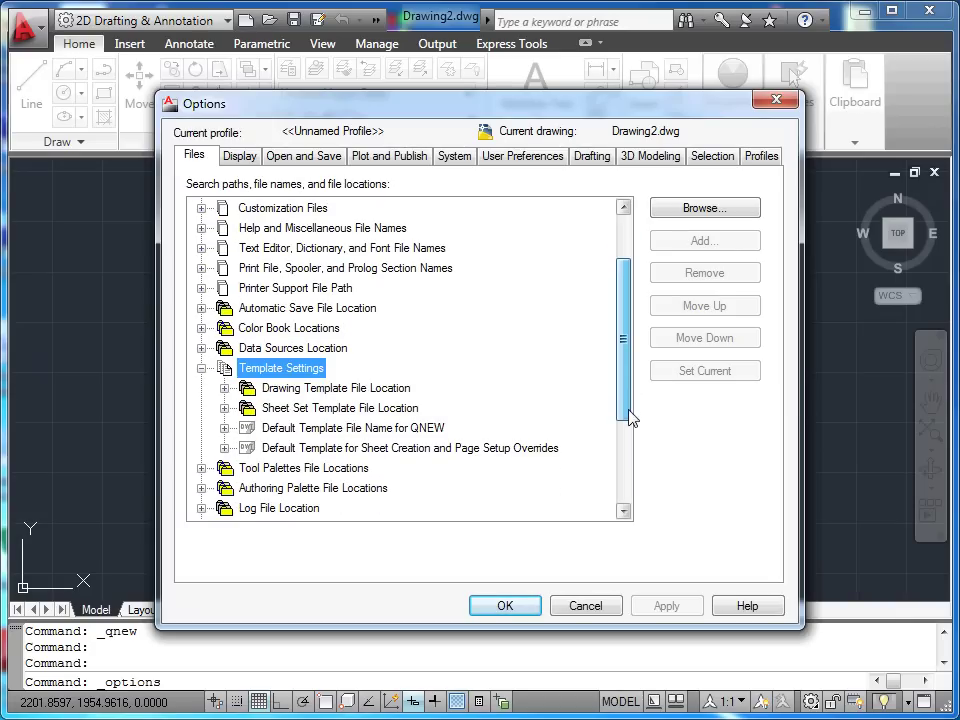
left_click(226, 429)
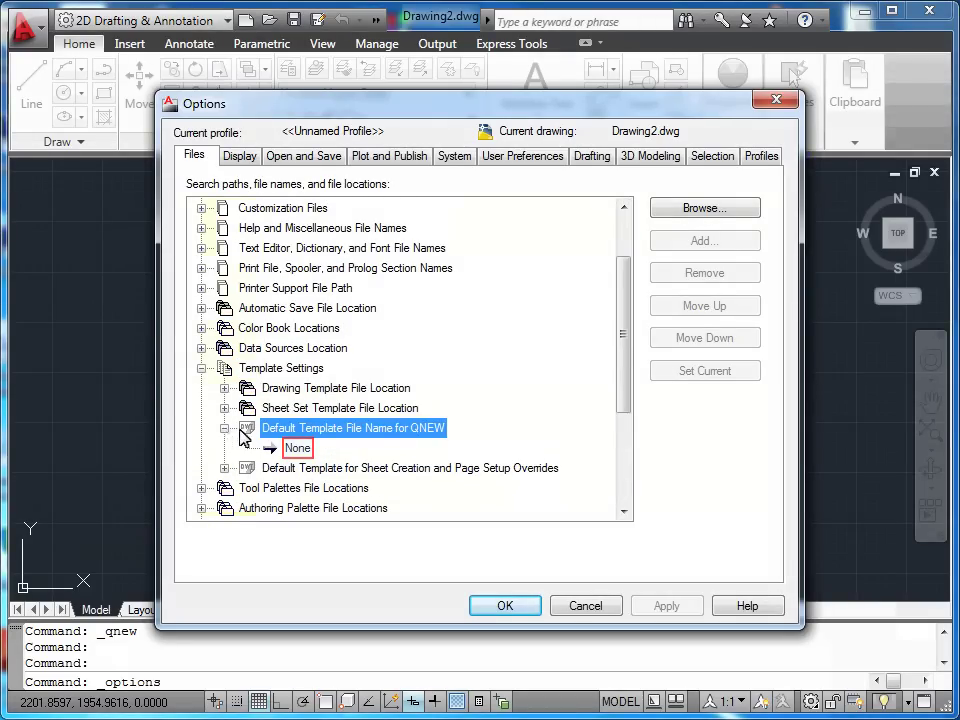
left_click(296, 449)
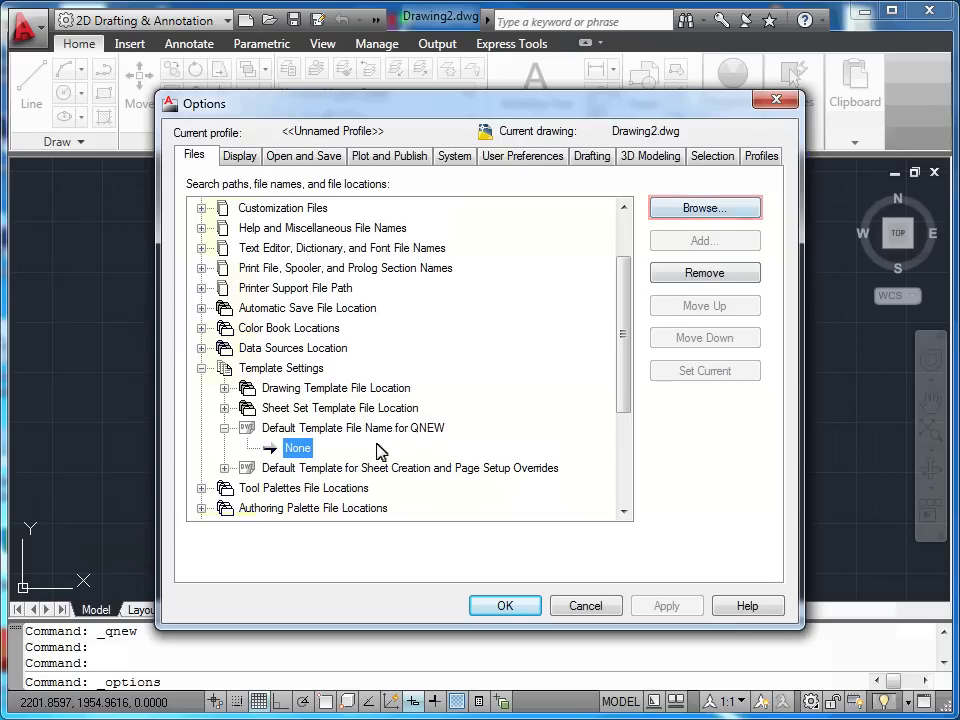
left_click(697, 214)
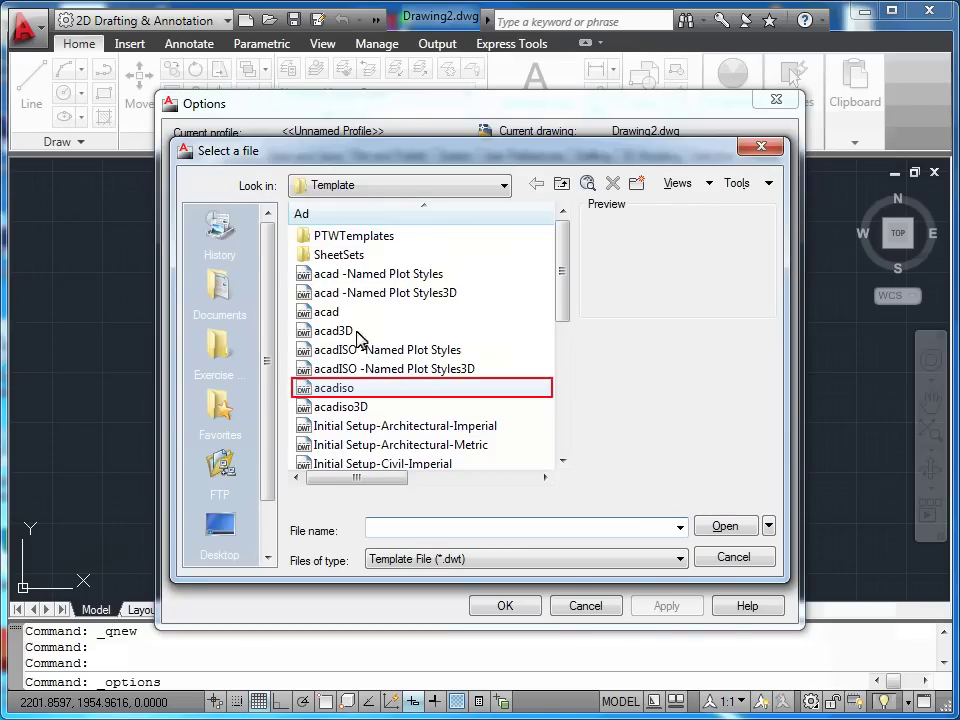
left_click(352, 389)
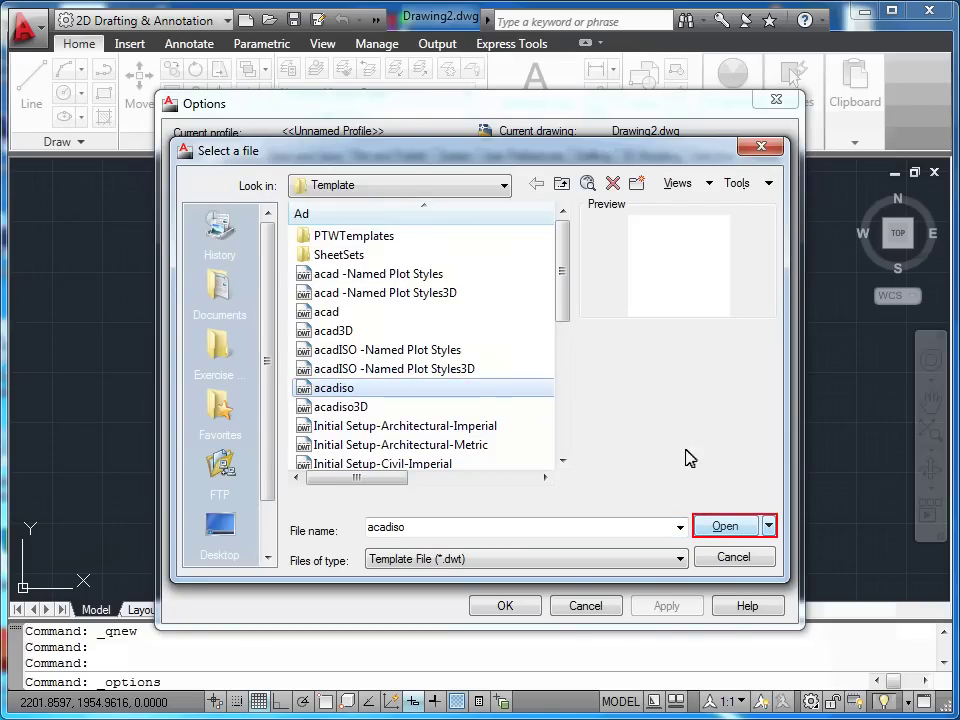
left_click(724, 524)
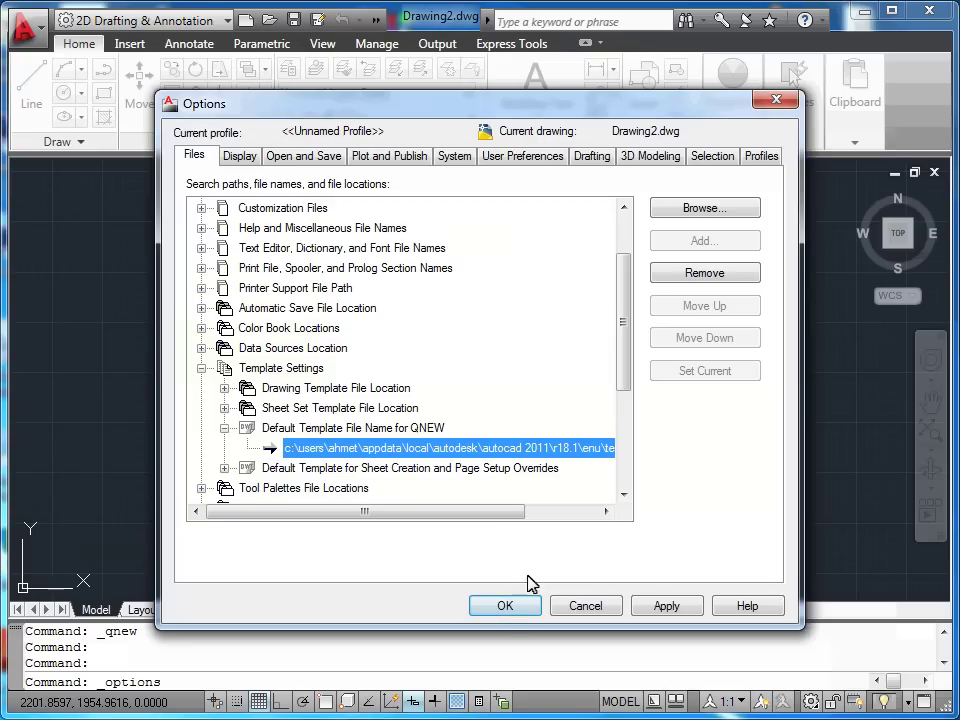
left_click(505, 606)
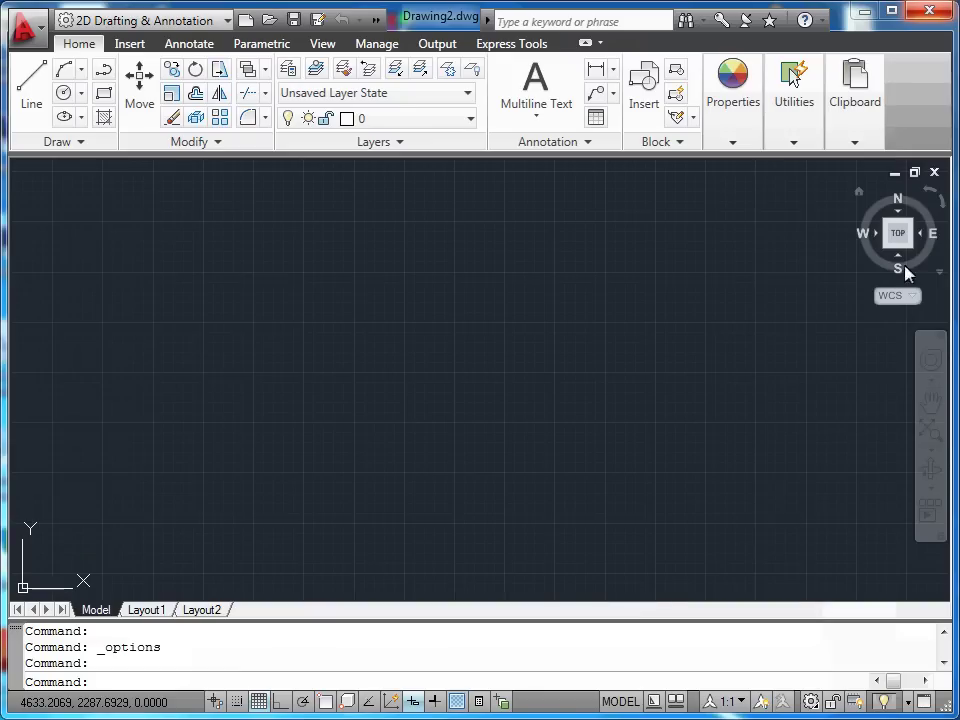
Exit AutoCAD discarding both unsaved drawings, then relaunch AutoCAD 2011
left_click(930, 14)
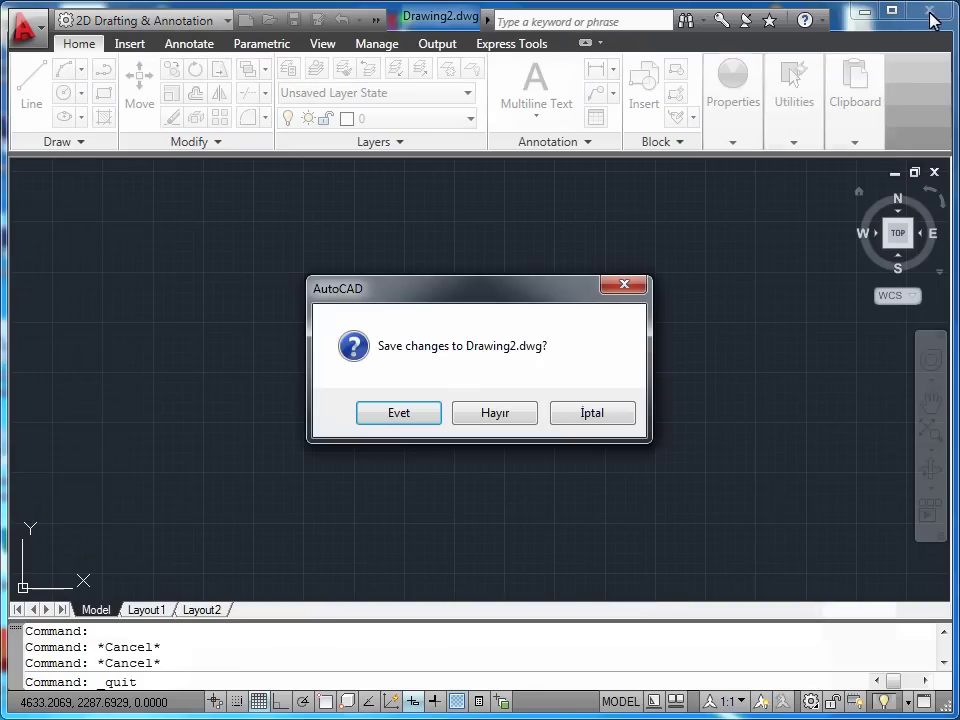
left_click(495, 424)
left_click(557, 418)
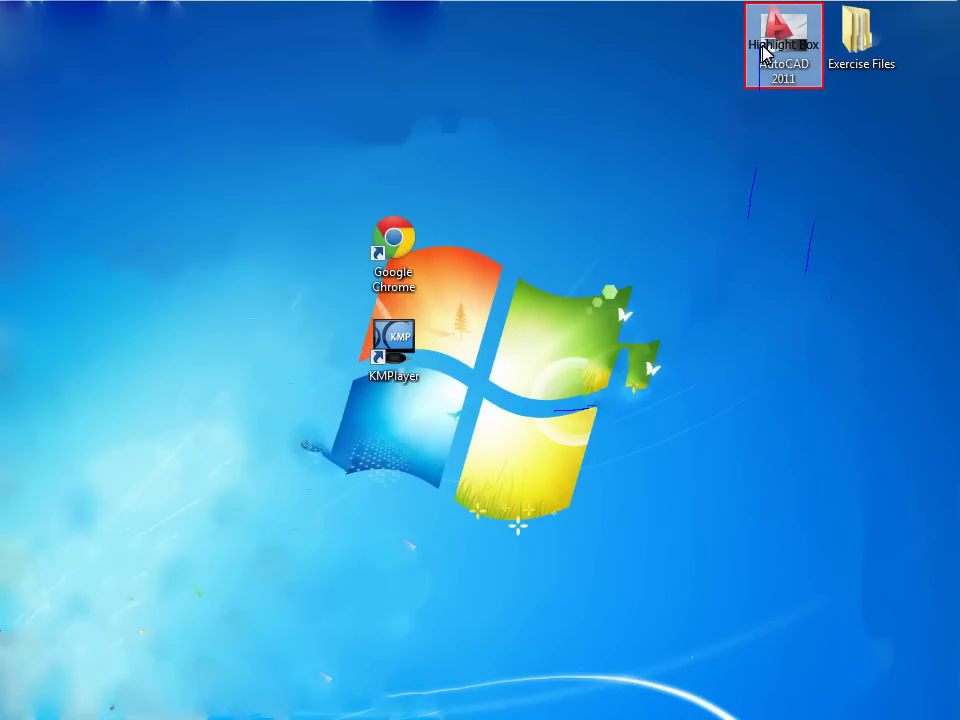
double_click(763, 52)
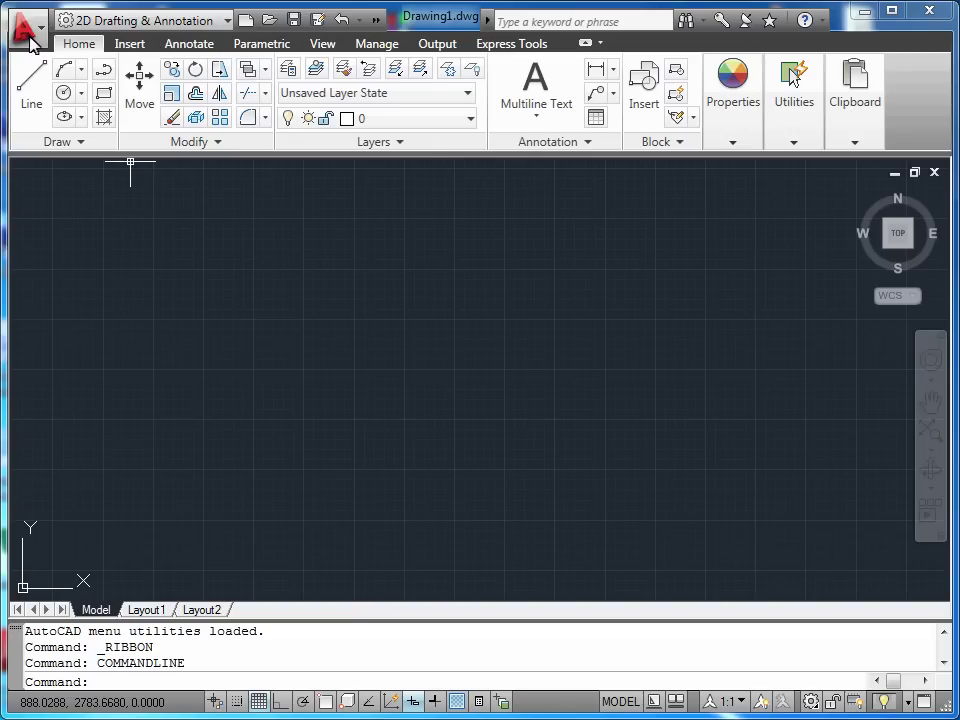
left_click(29, 40)
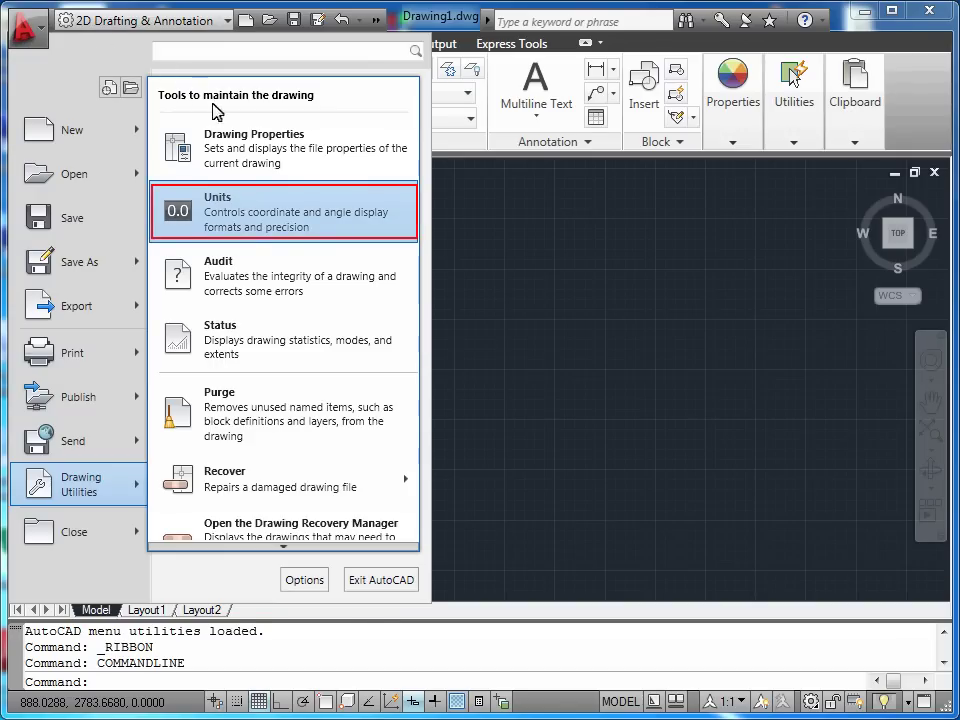
left_click(251, 220)
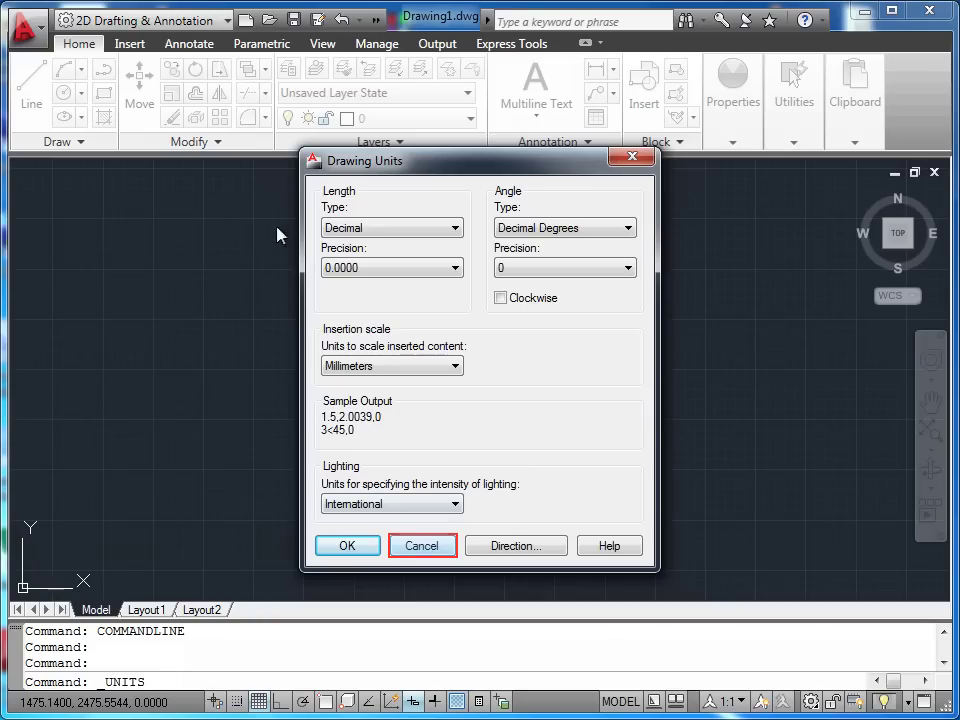
left_click(414, 545)
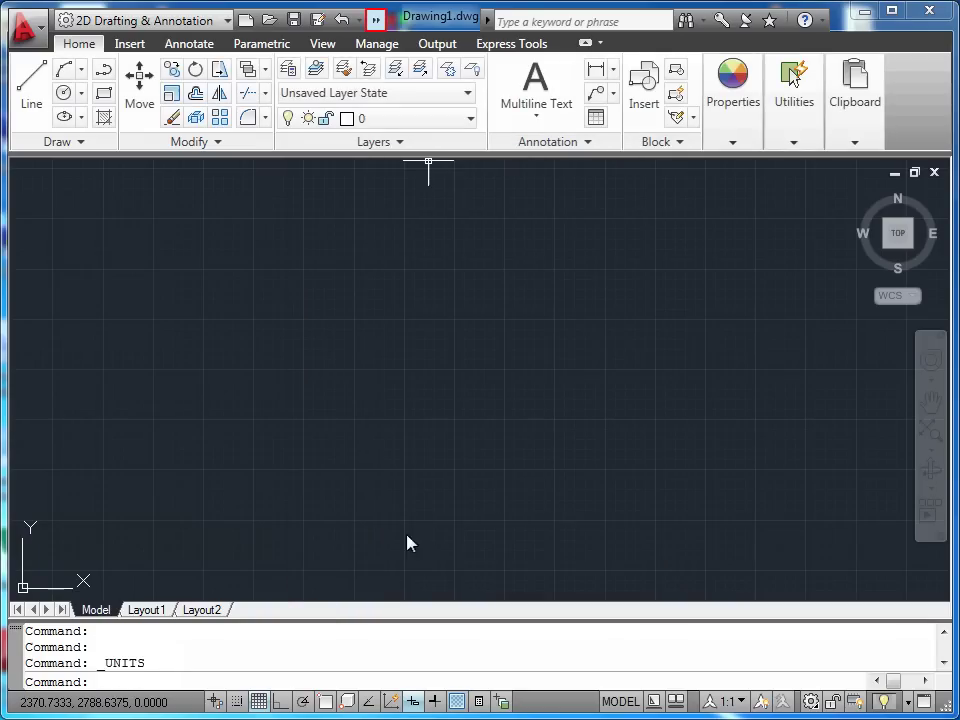
left_click(375, 20)
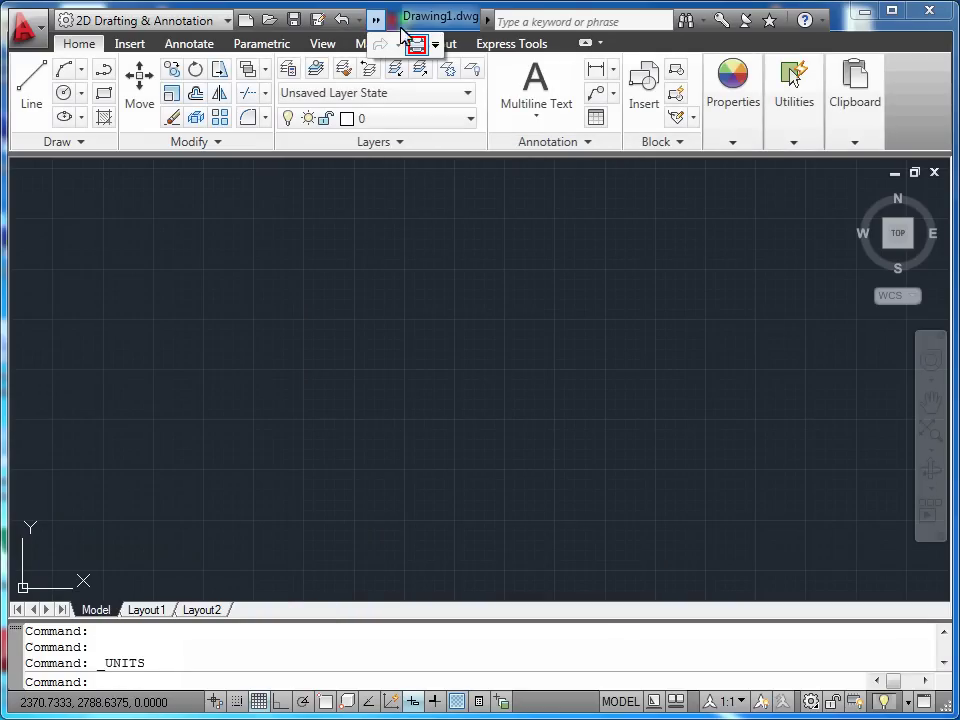
left_click(418, 47)
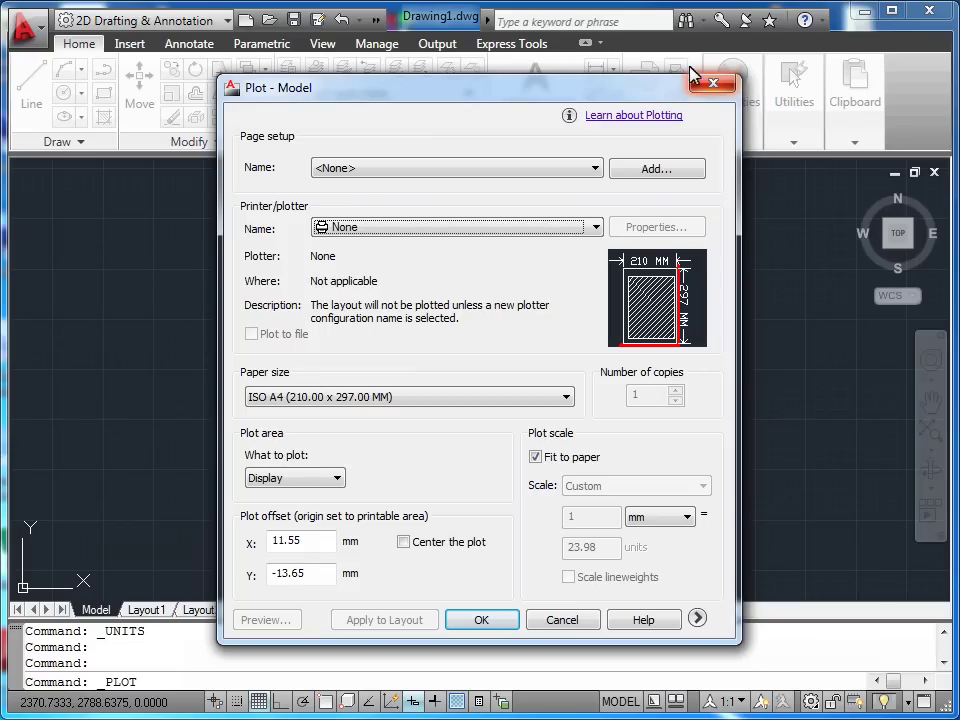
left_click(713, 87)
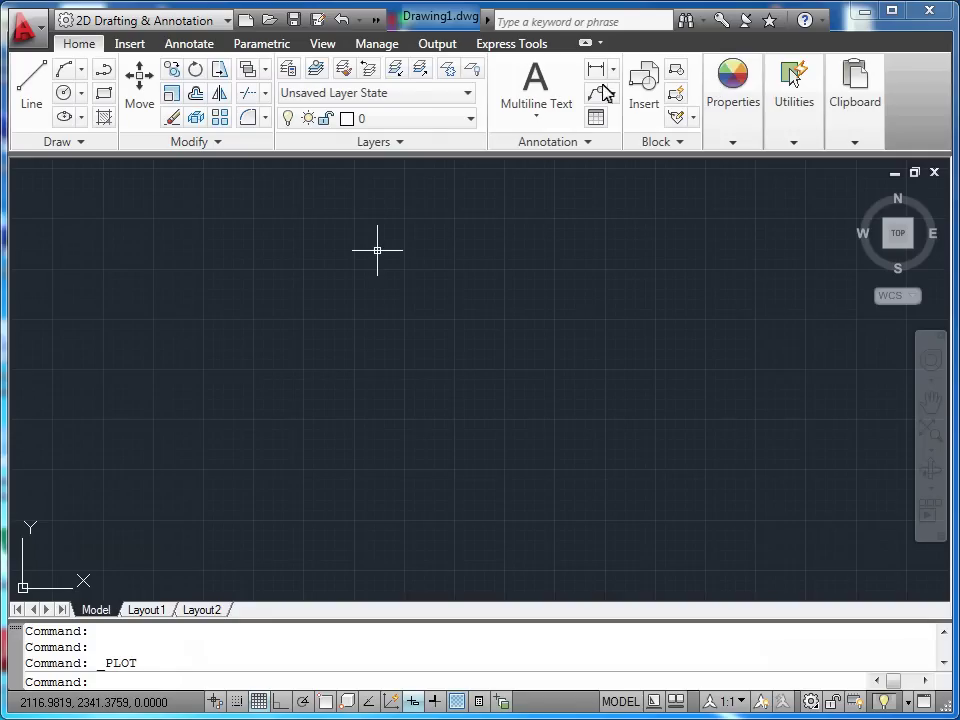
In Options, remove the acadiso.dwt path from the Default Template File Name for QNEW
right_click(378, 256)
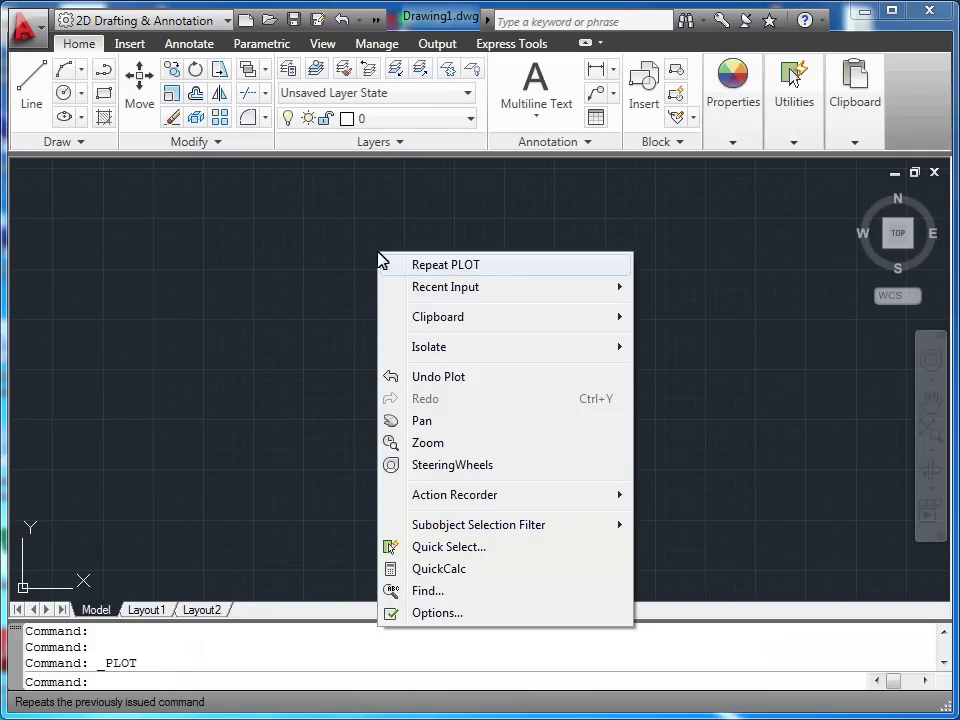
left_click(452, 612)
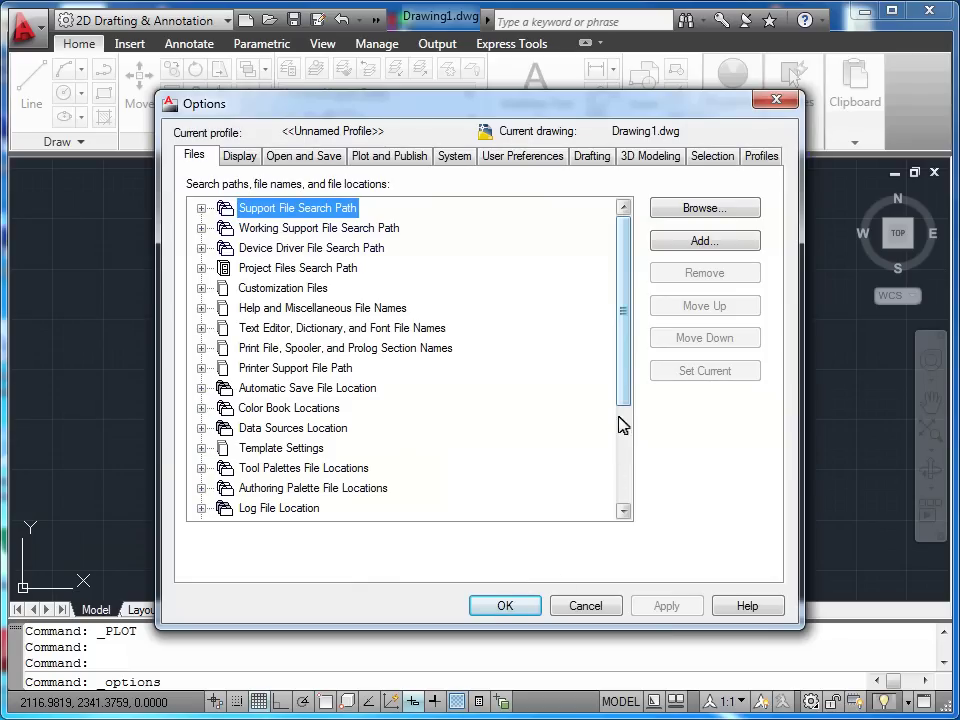
left_click_drag(623, 371, 626, 446)
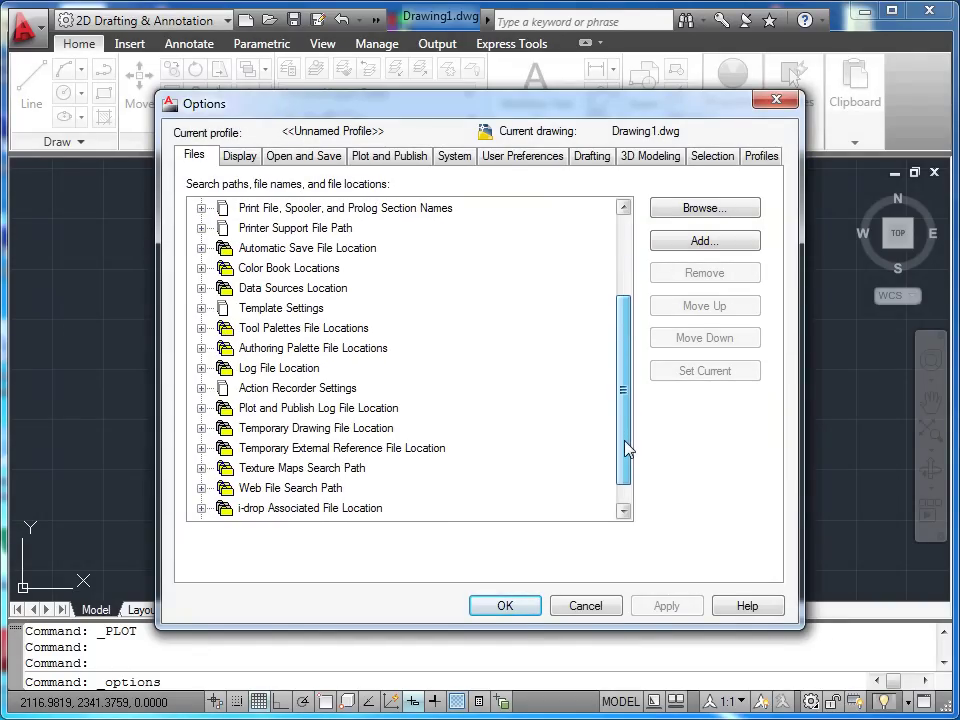
left_click(250, 310)
left_click(201, 308)
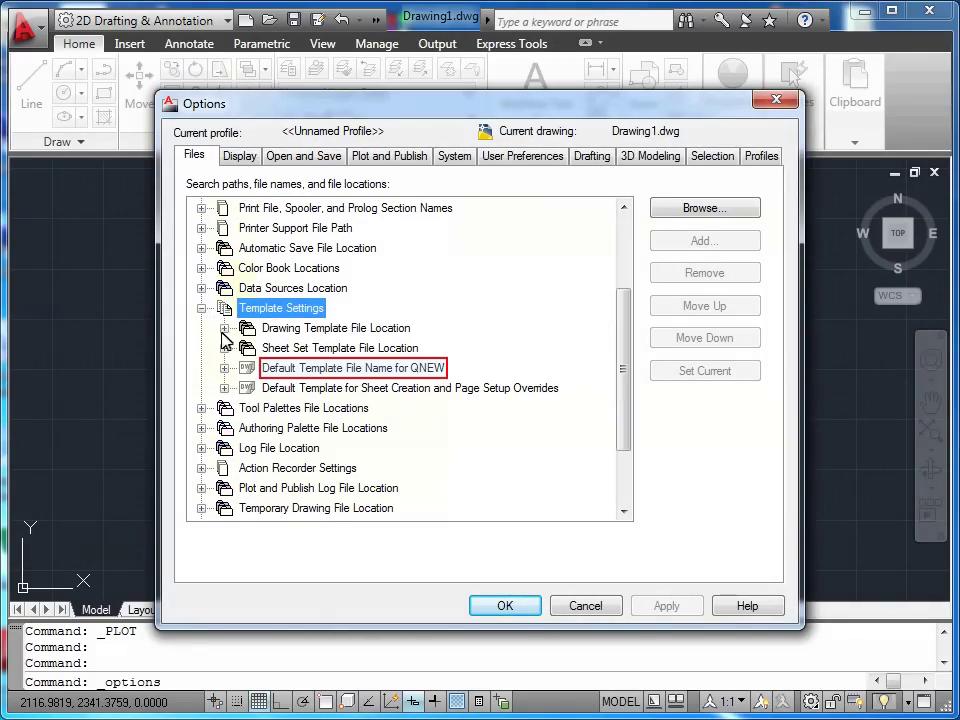
double_click(227, 370)
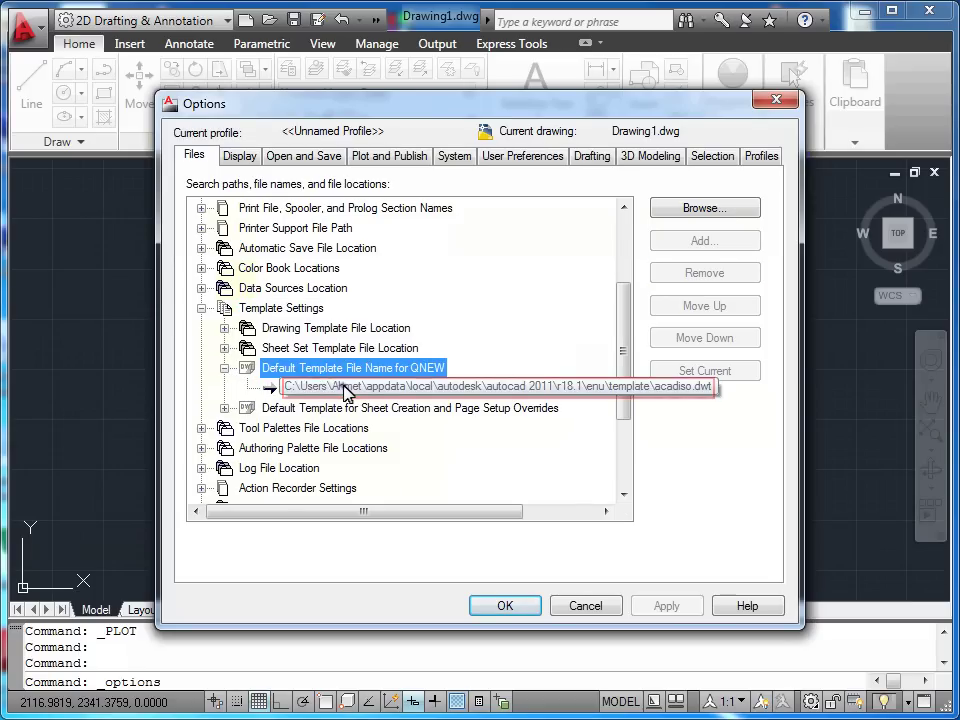
left_click(345, 389)
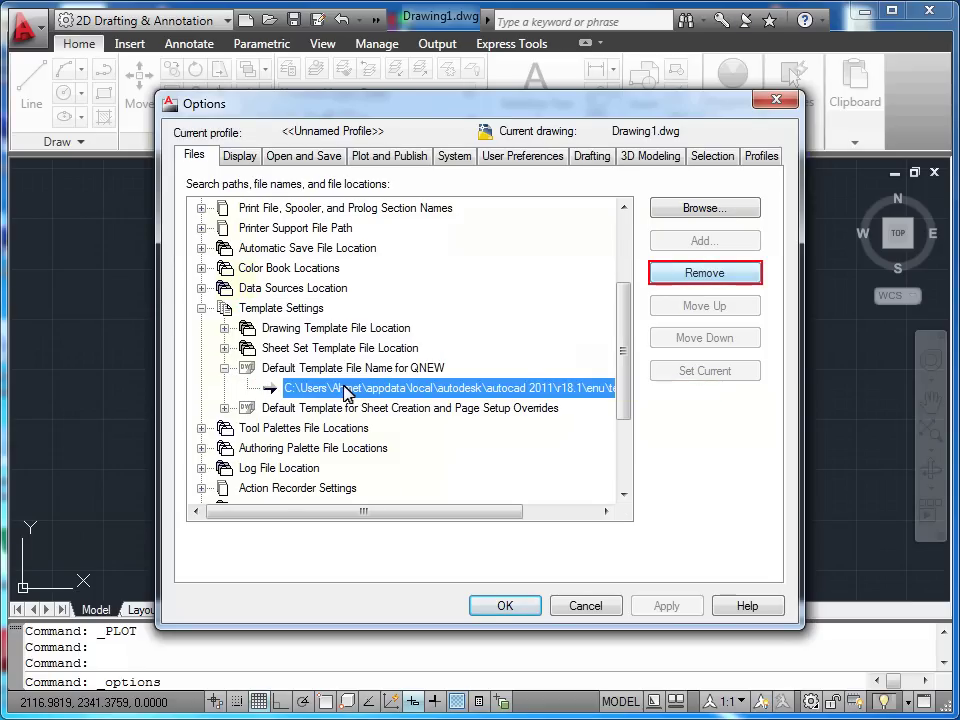
left_click(703, 277)
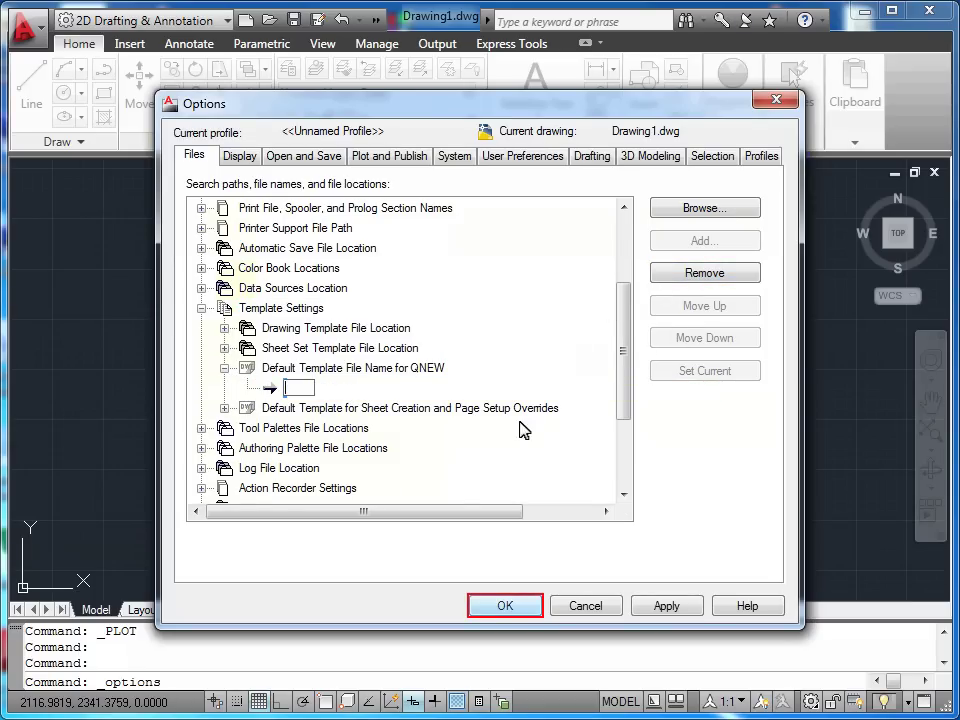
left_click(502, 605)
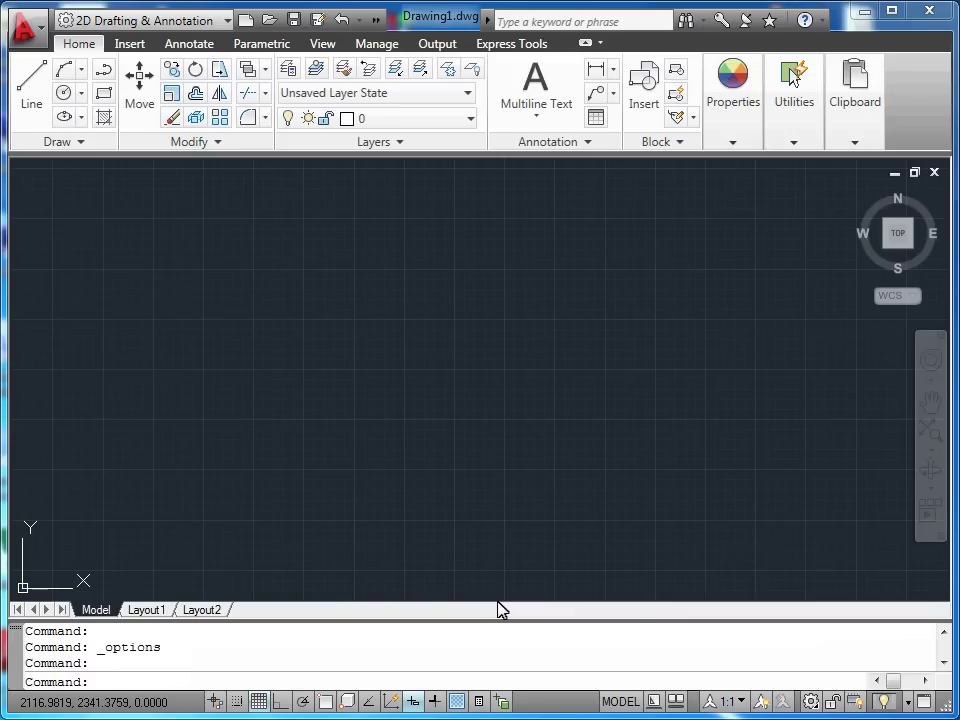